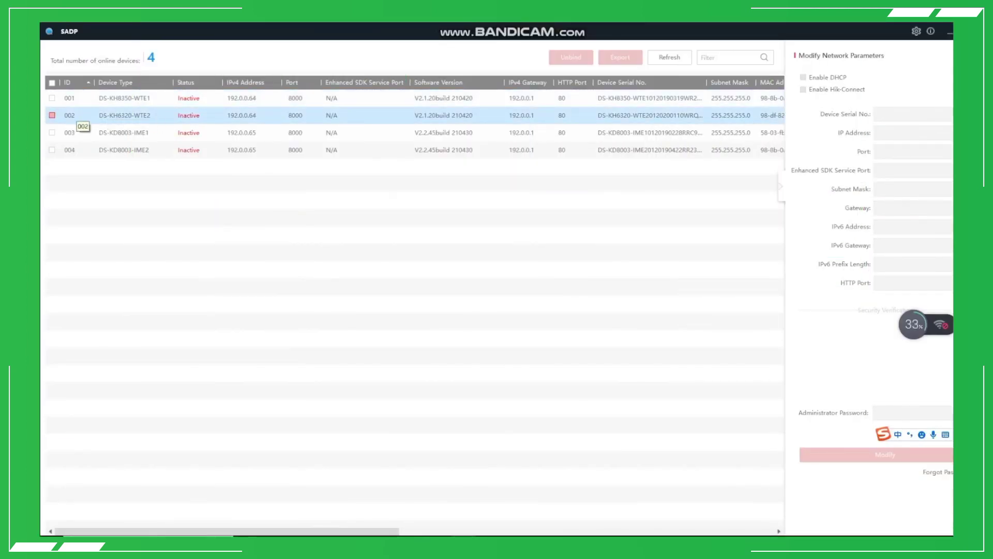
Activate the DS-KH8350-WTE1 indoor station (device 001) in SADP with a new password
{"action": "left_click", "coordinate": [69, 98]}
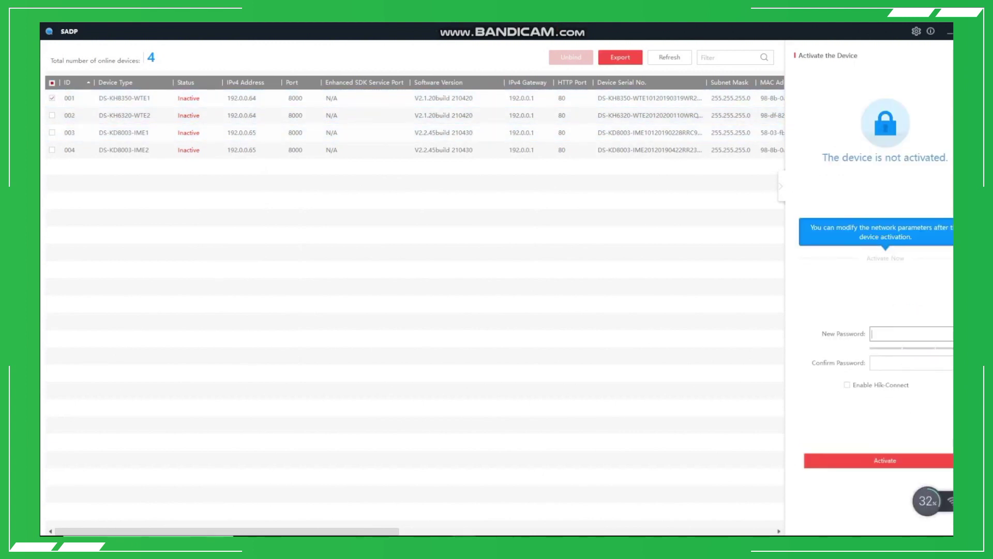
{"action": "key", "text": "Tab"}
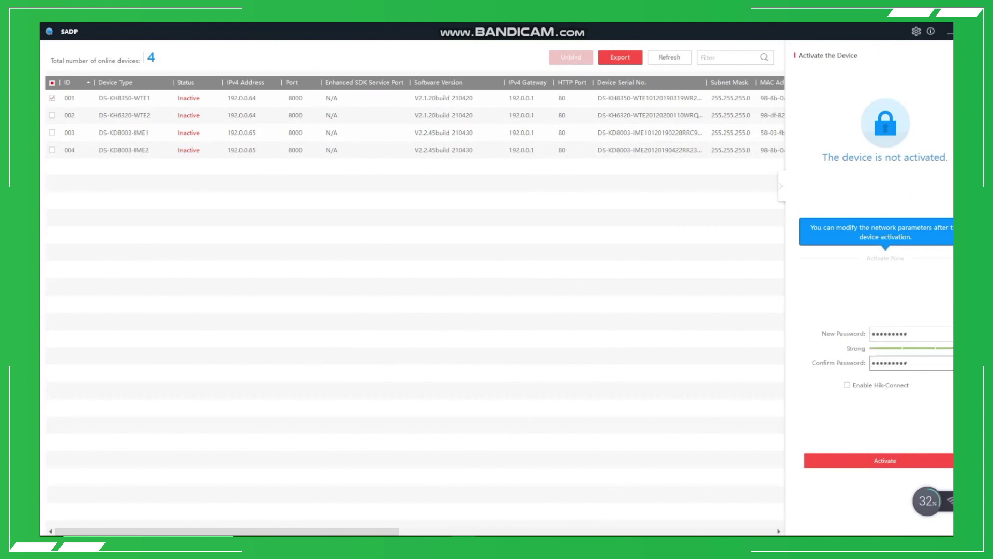
{"action": "key", "text": "Return"}
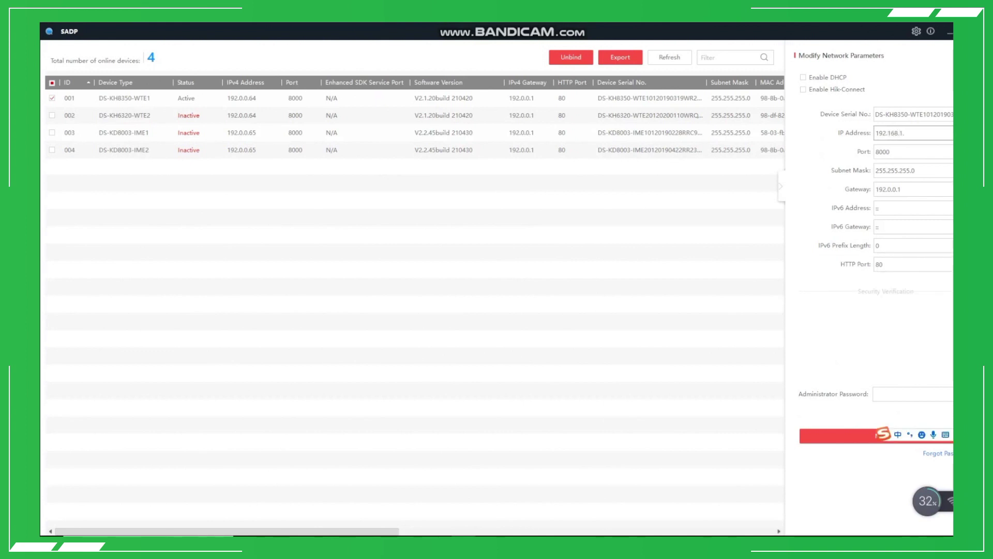
Change the indoor station's IPv4 address to 192.168.1.213 with gateway 192.168.1.1
{"action": "type", "text": "2"}
{"action": "key", "text": "Tab"}
{"action": "key", "text": "Tab"}
{"action": "key", "text": "Tab"}
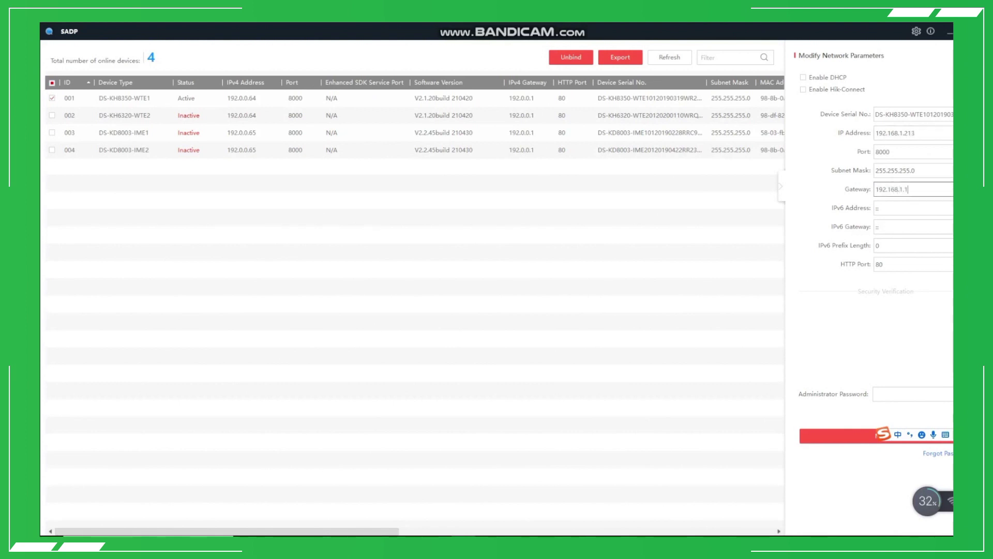
{"action": "key", "text": "Tab"}
{"action": "key", "text": "Tab"}
{"action": "key", "text": "Tab"}
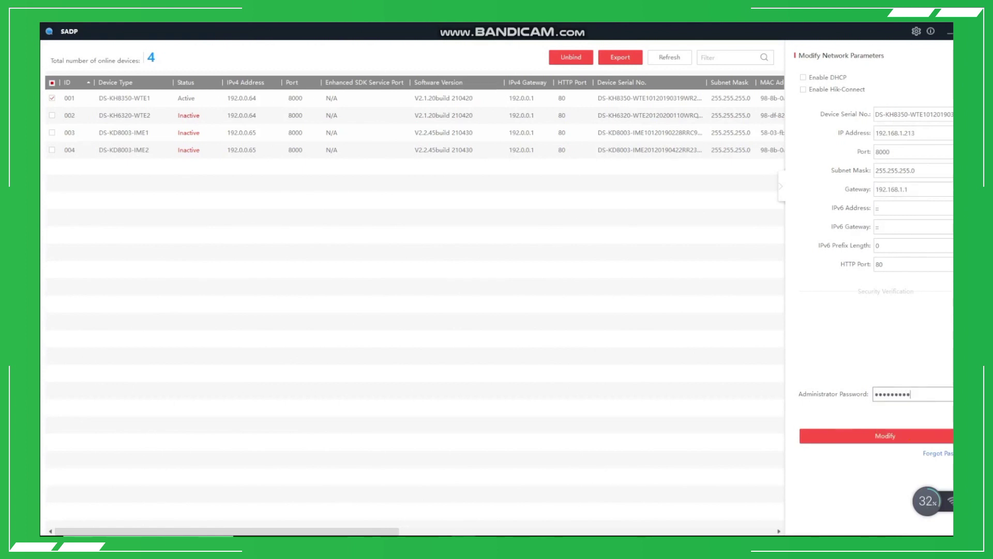
{"action": "key", "text": "Return"}
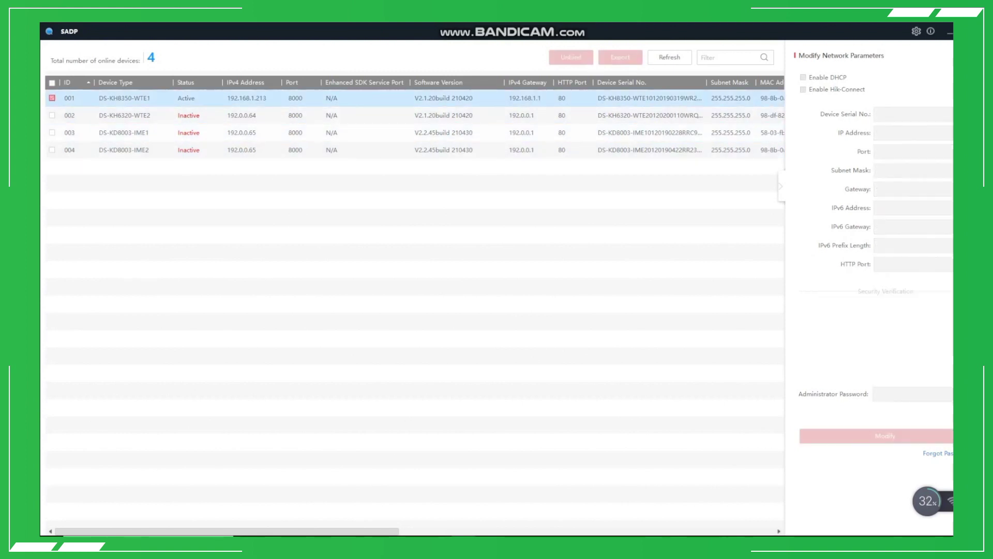
{"action": "key", "text": "Down"}
{"action": "key", "text": "Down"}
Activate the DS-KD8003-IME1 door station (device 003) with a new password
{"action": "key", "text": "space"}
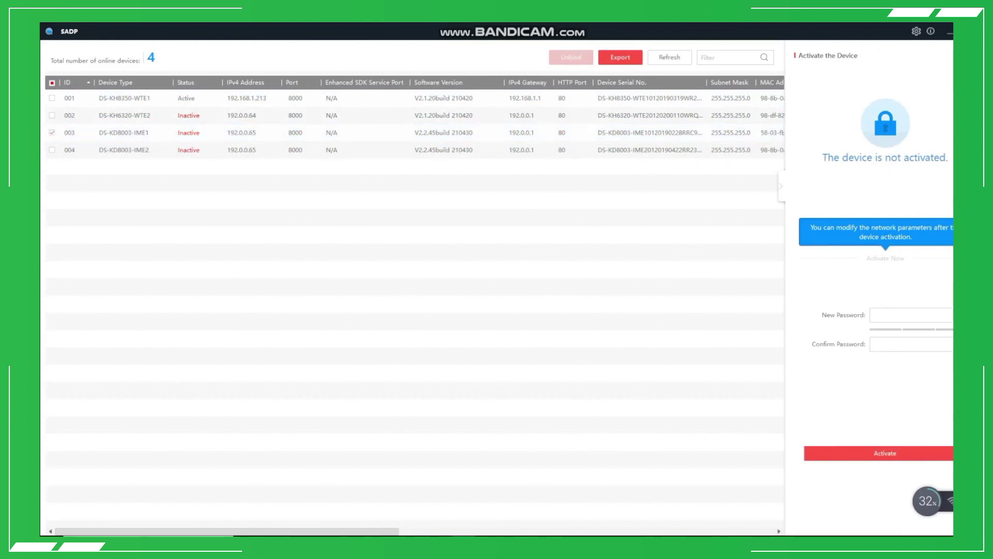
{"action": "key", "text": "Tab"}
{"action": "key", "text": "Tab"}
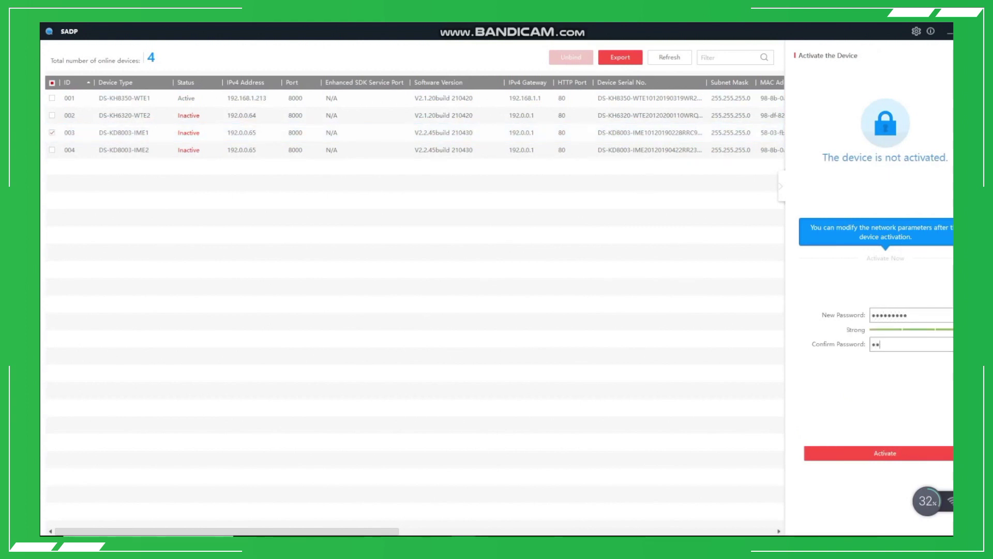
{"action": "key", "text": "Return"}
{"action": "type", "text": "192.168.1.215"}
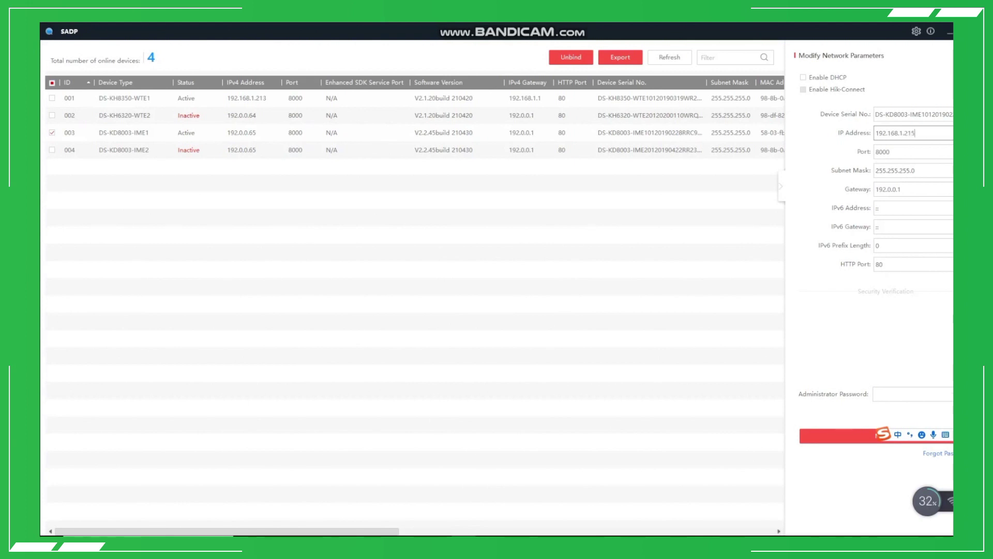
Change the door station's address to 192.168.1.215 with gateway 192.168.1.1
{"action": "left_click", "coordinate": [910, 189]}
{"action": "key", "text": "BackSpace"}
{"action": "key", "text": "BackSpace"}
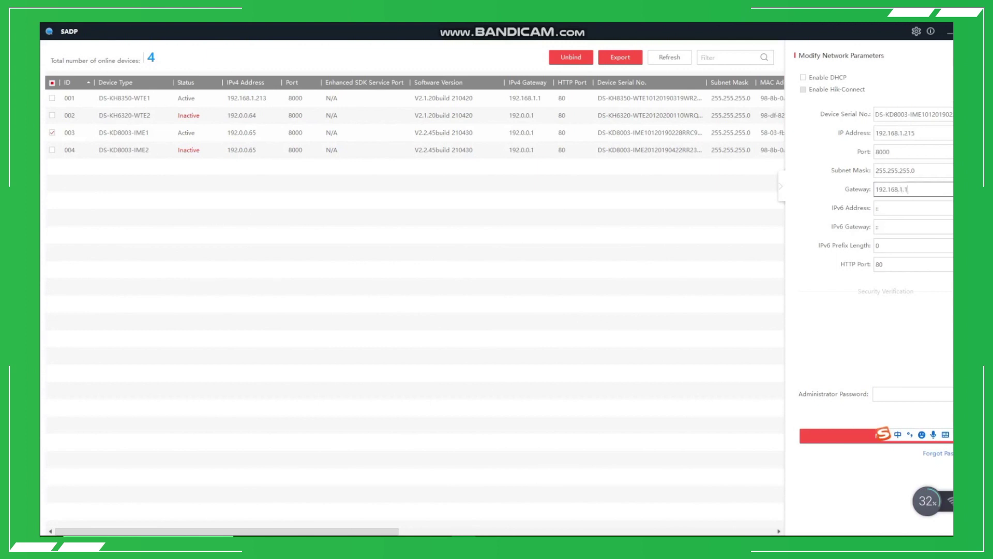
{"action": "left_click", "coordinate": [910, 393]}
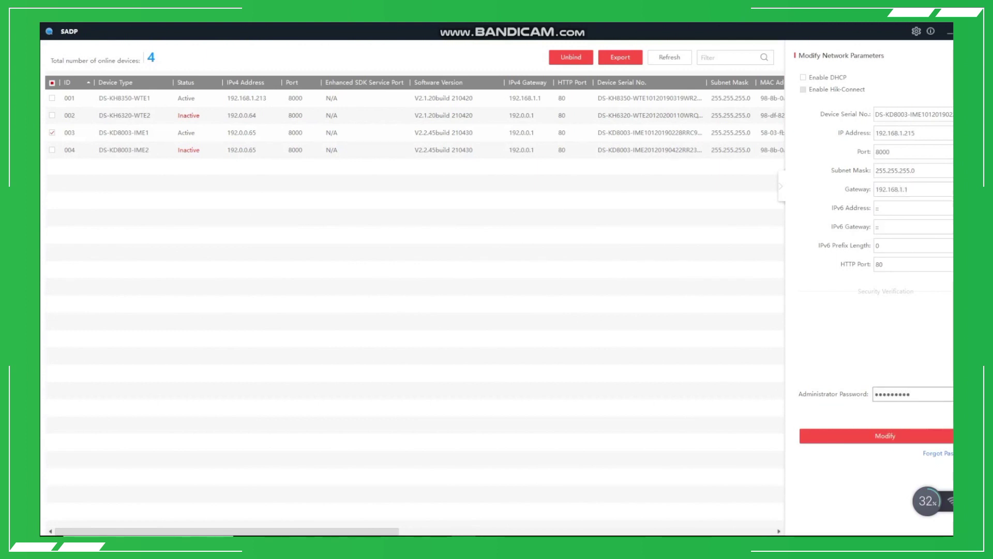
{"action": "left_click", "coordinate": [885, 436]}
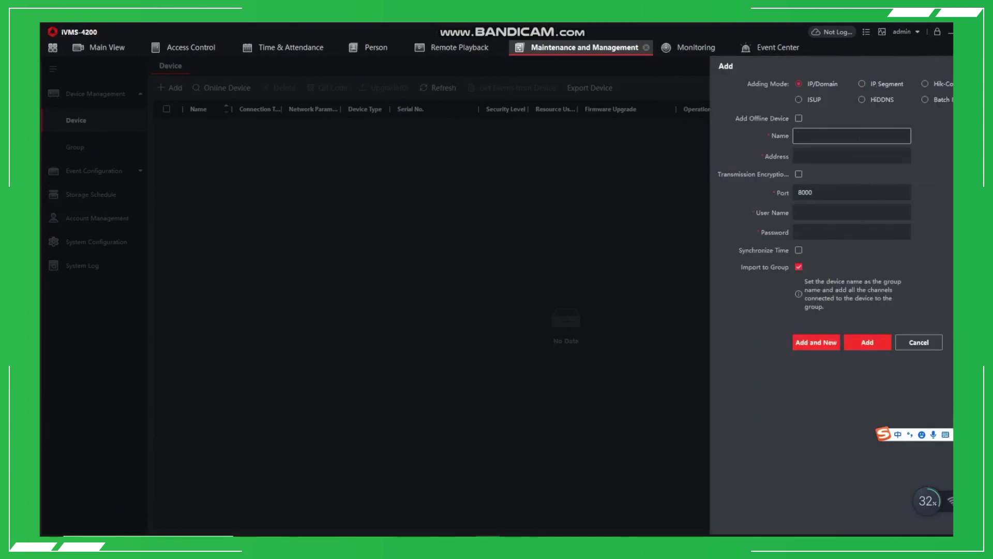
Add the indoor station to iVMS-4200 under the name 'indoor' with user admin
{"action": "type", "text": "indoor"}
{"action": "key", "text": "Tab"}
{"action": "type", "text": "192.168.1.213"}
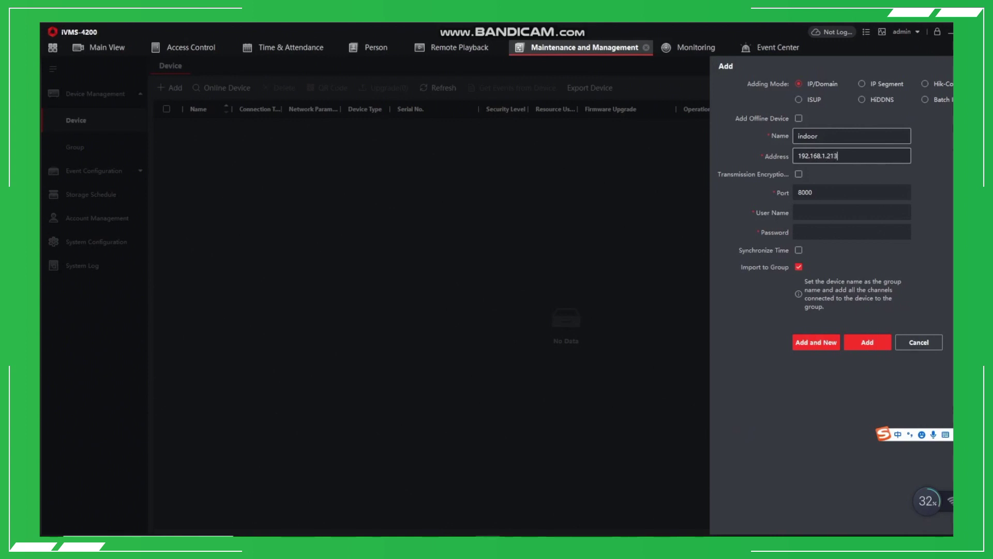
{"action": "key", "text": "Tab"}
{"action": "key", "text": "Tab"}
{"action": "type", "text": "admin"}
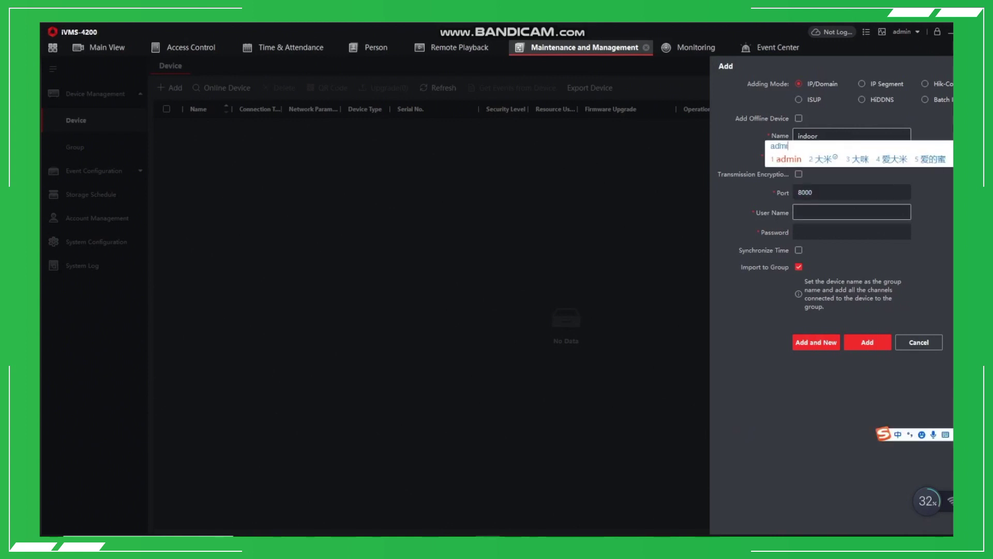
{"action": "key", "text": "Tab"}
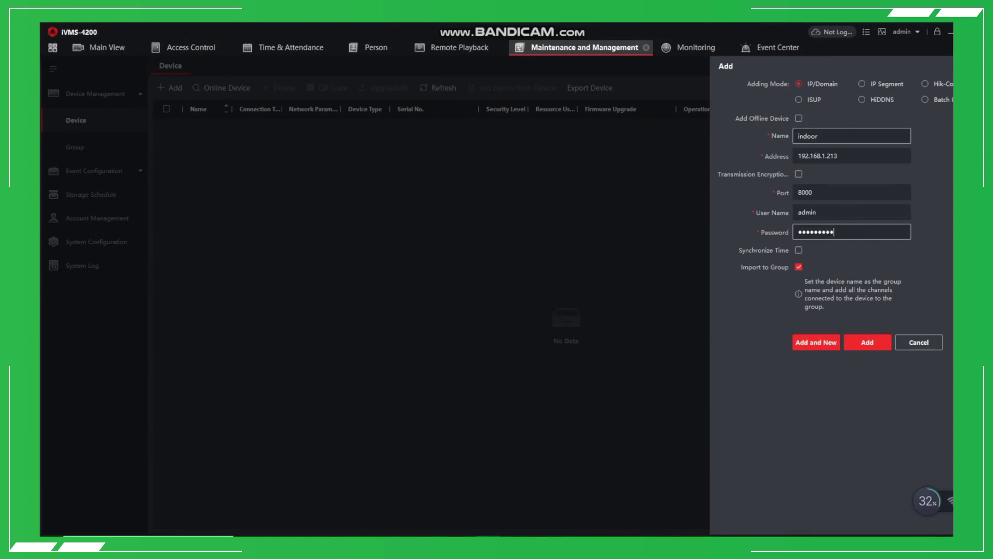
{"action": "left_click", "coordinate": [849, 341]}
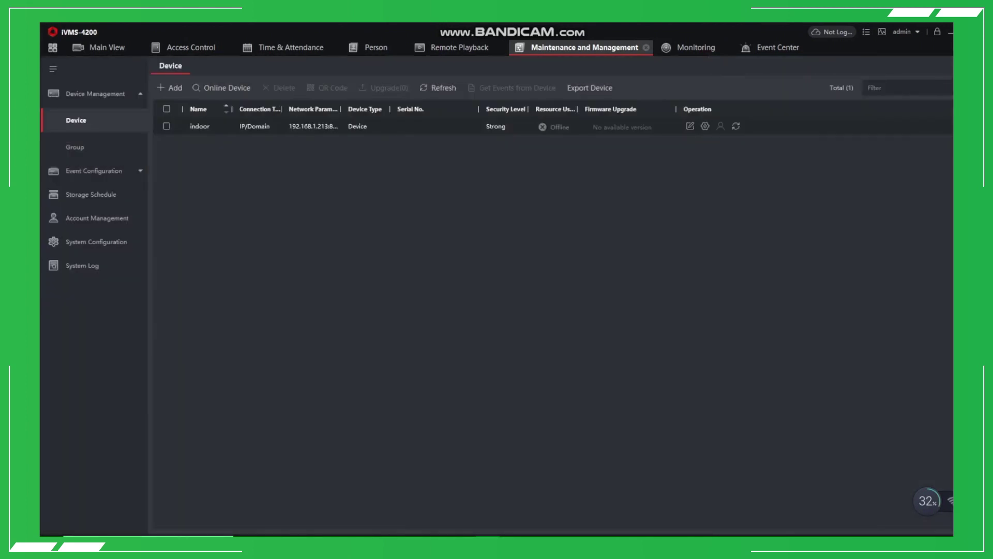
Add the outdoor door station as 'out', then view the version in Help > About
{"action": "left_click", "coordinate": [170, 87]}
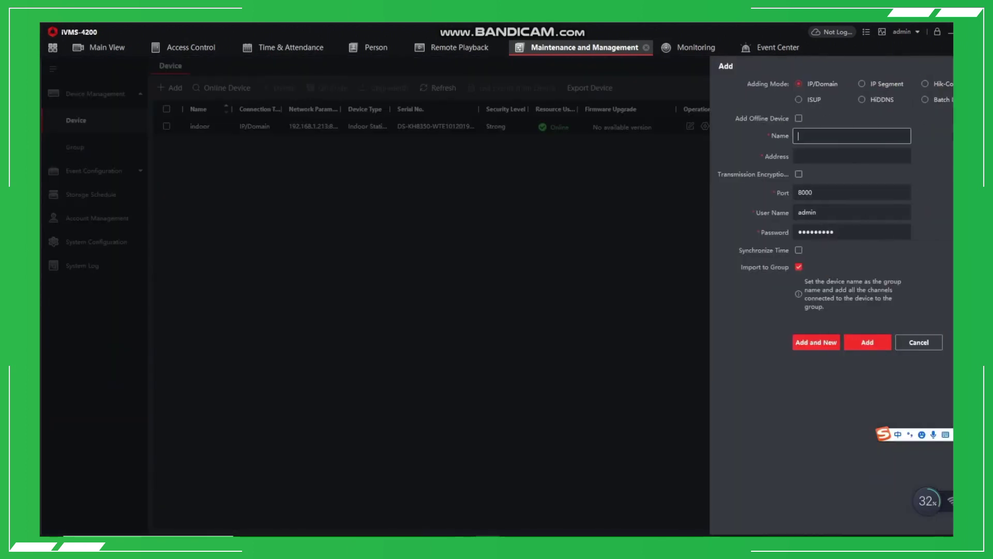
{"action": "type", "text": "out"}
{"action": "key", "text": "shift"}
{"action": "key", "text": "Tab"}
{"action": "type", "text": "192.168.1.215"}
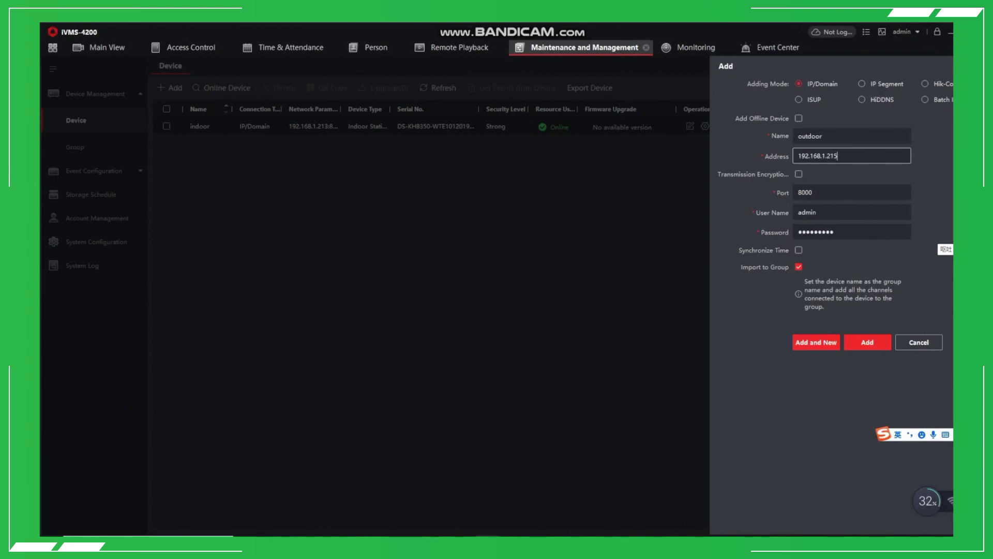
{"action": "left_click", "coordinate": [868, 342]}
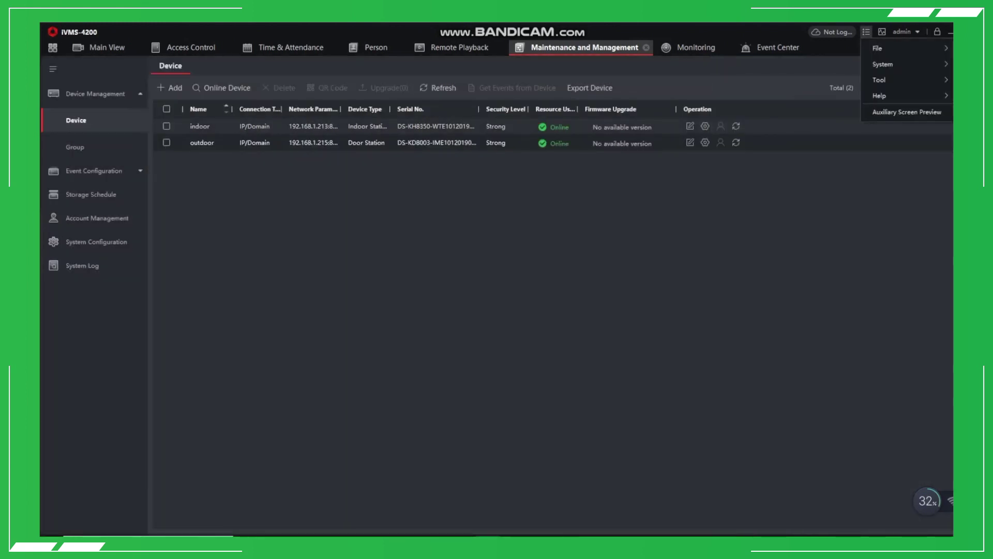
{"action": "left_click", "coordinate": [773, 114]}
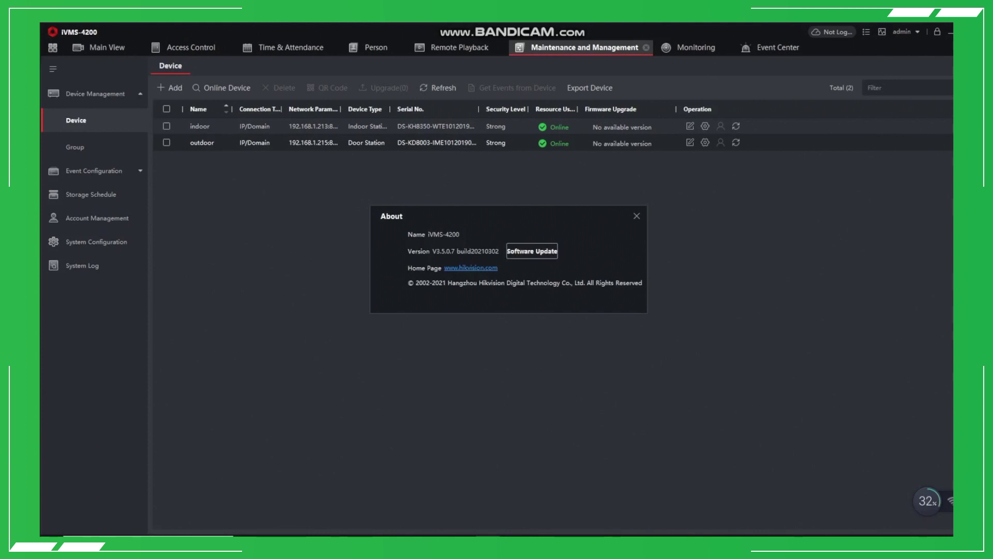
{"action": "key", "text": "Escape"}
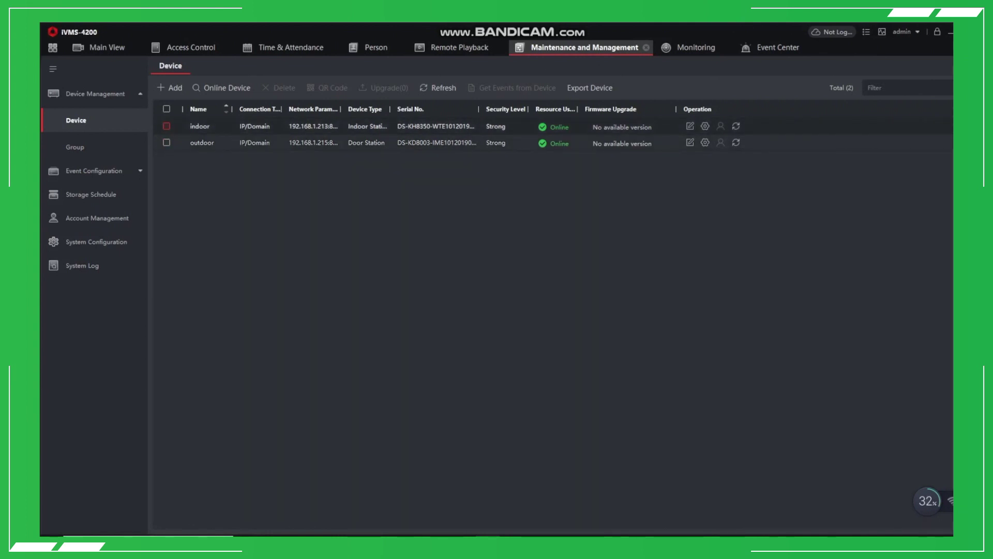
{"action": "left_click", "coordinate": [705, 126]}
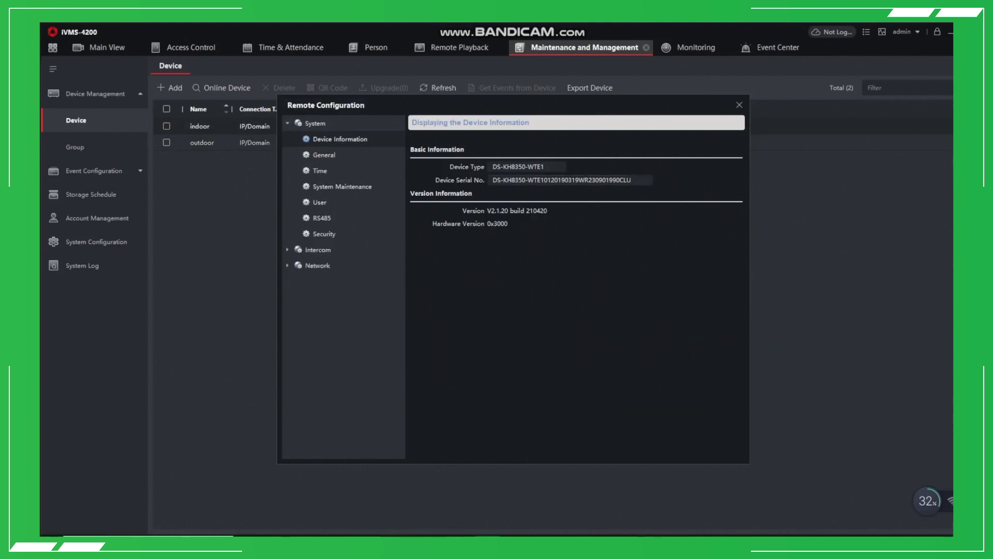
{"action": "left_click", "coordinate": [288, 265]}
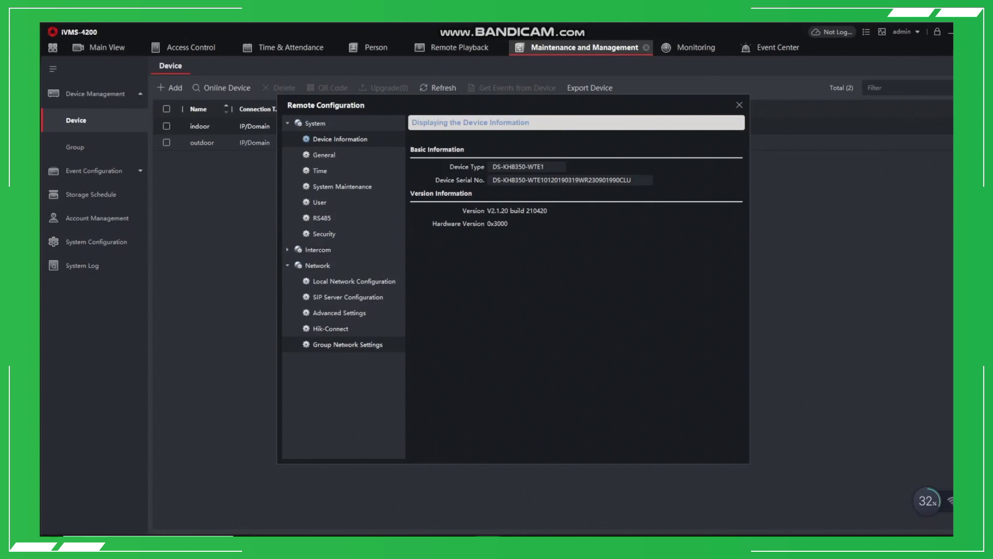
{"action": "left_click", "coordinate": [348, 344]}
{"action": "left_click", "coordinate": [662, 213]}
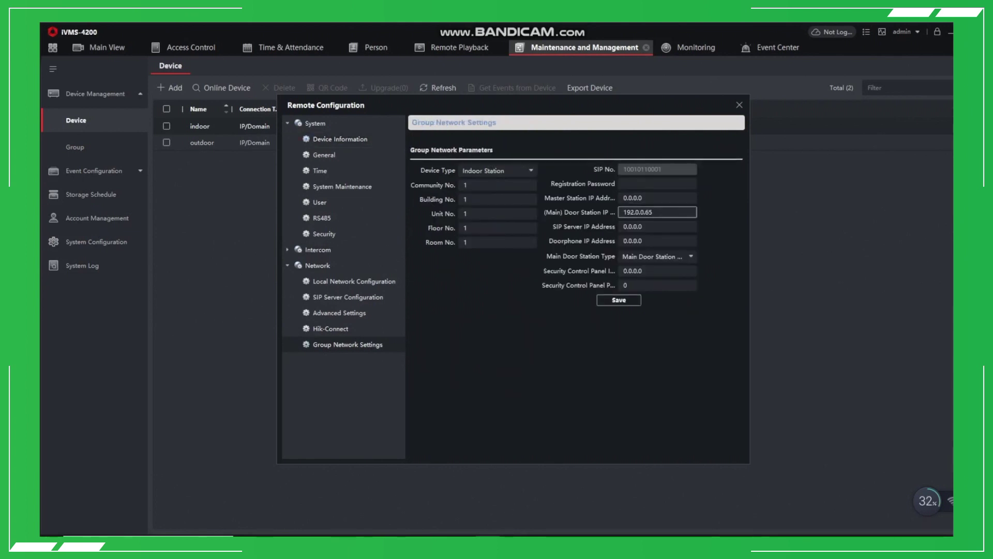
{"action": "key", "text": "BackSpace"}
{"action": "key", "text": "BackSpace"}
{"action": "key", "text": "BackSpace"}
{"action": "key", "text": "BackSpace"}
{"action": "key", "text": "BackSpace"}
{"action": "key", "text": "BackSpace"}
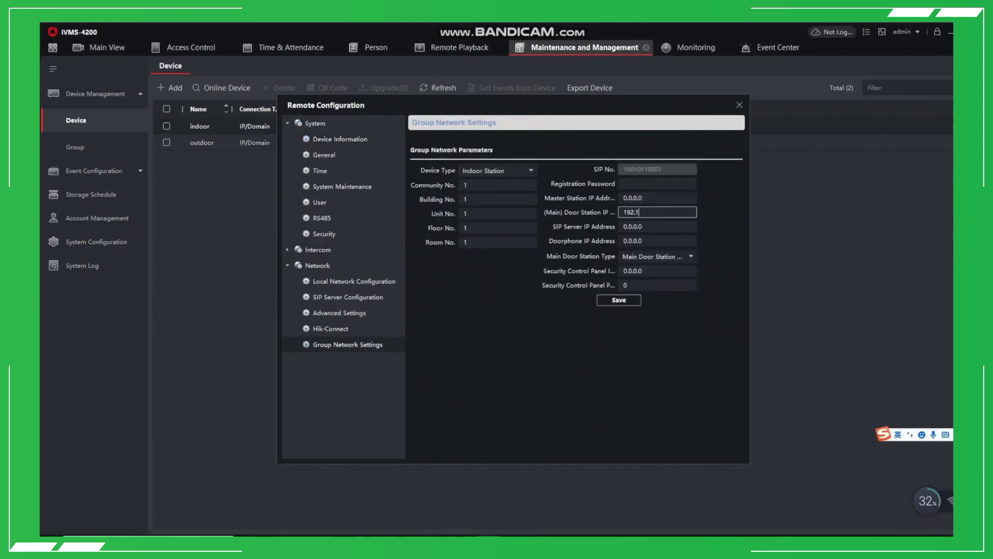
{"action": "type", "text": "68.1."}
{"action": "type", "text": "215"}
{"action": "key", "text": "shift+Tab"}
{"action": "key", "text": "shift+Tab"}
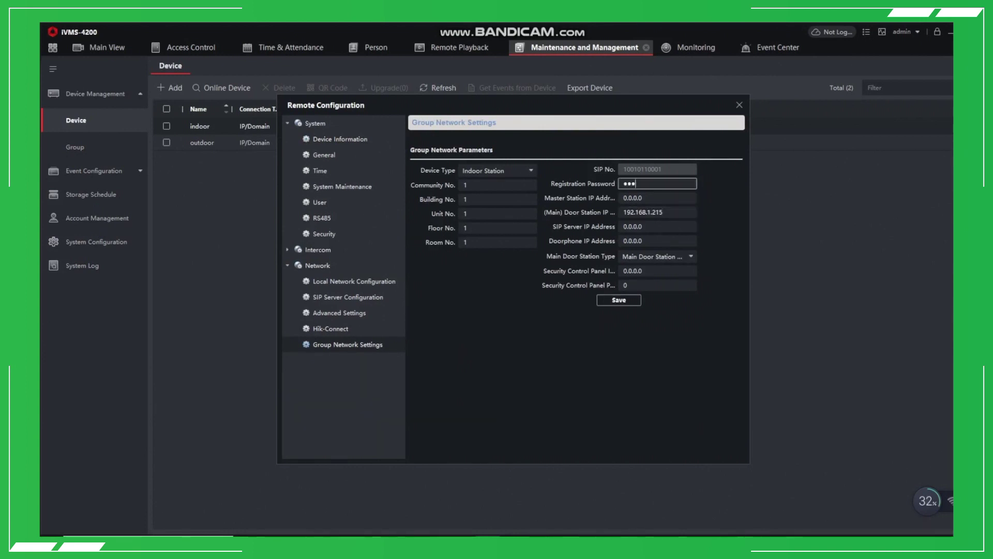
{"action": "key", "text": "Tab"}
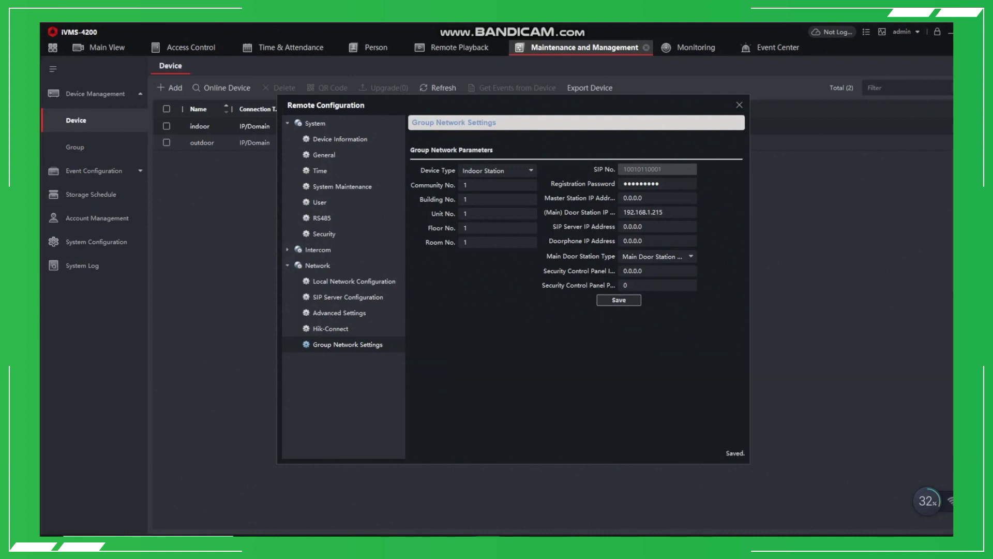
{"action": "key", "text": "Escape"}
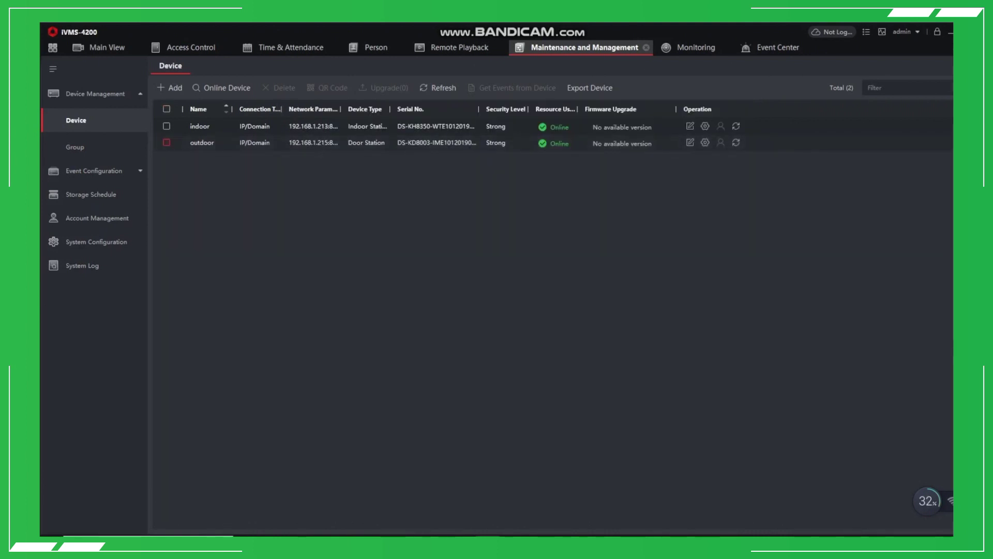
{"action": "left_click", "coordinate": [704, 126]}
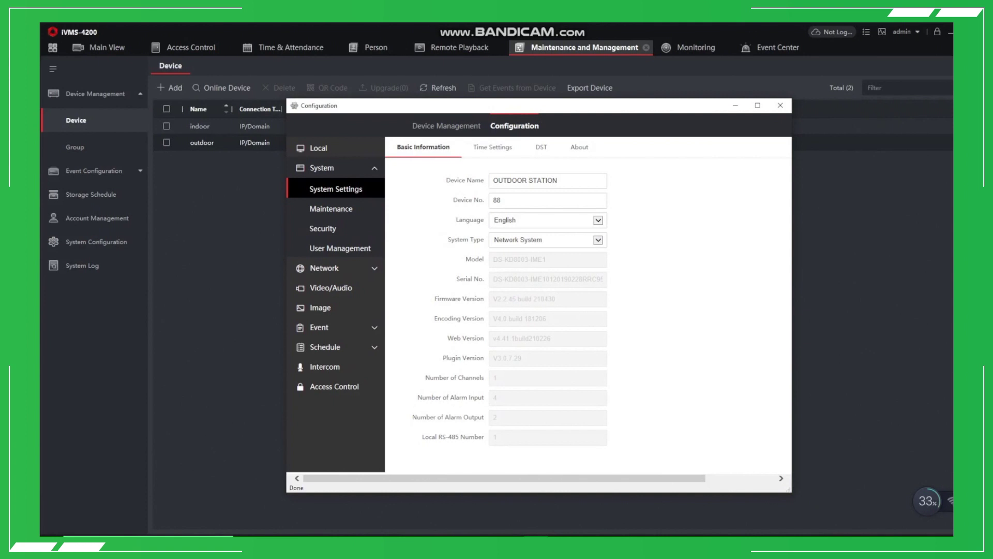
{"action": "left_click", "coordinate": [325, 366]}
{"action": "left_click", "coordinate": [475, 147]}
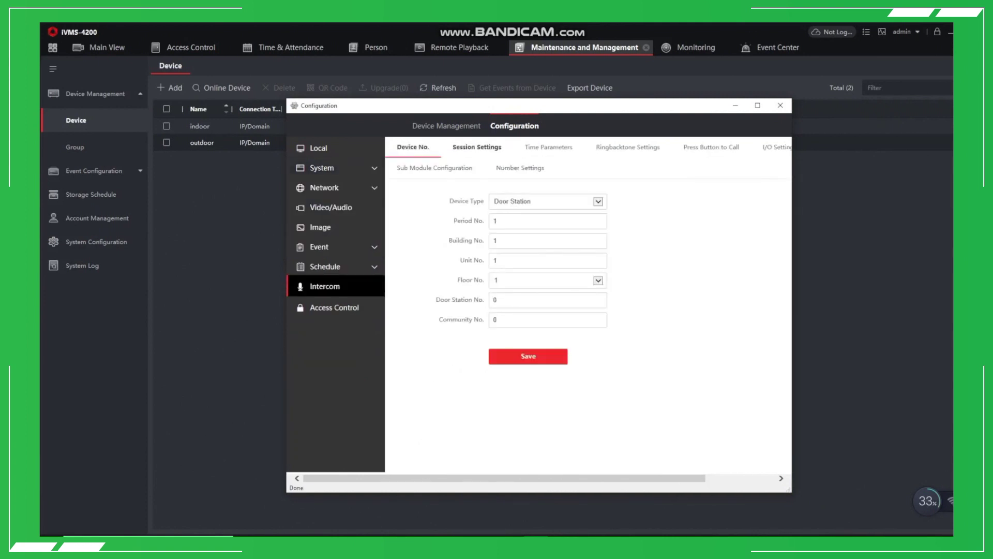
{"action": "left_click", "coordinate": [547, 221]}
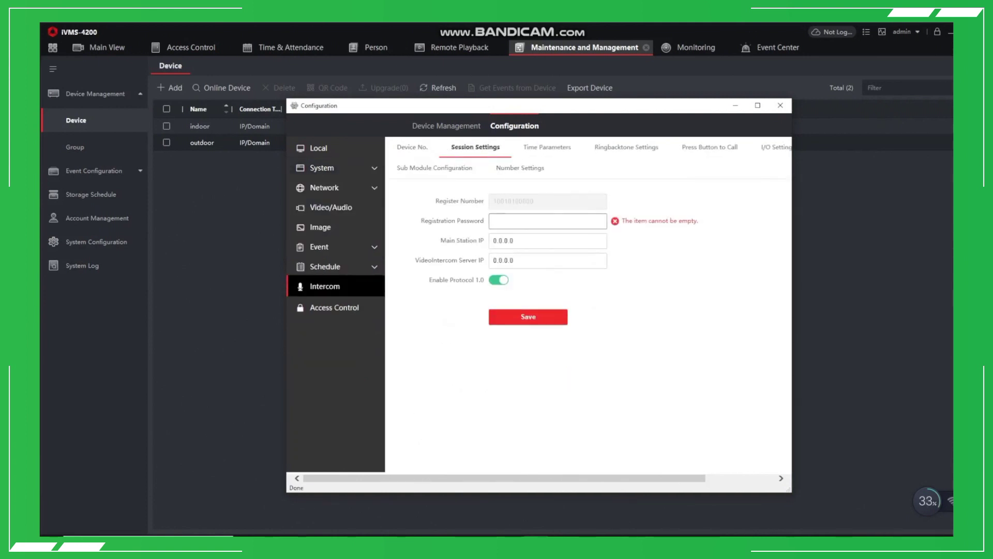
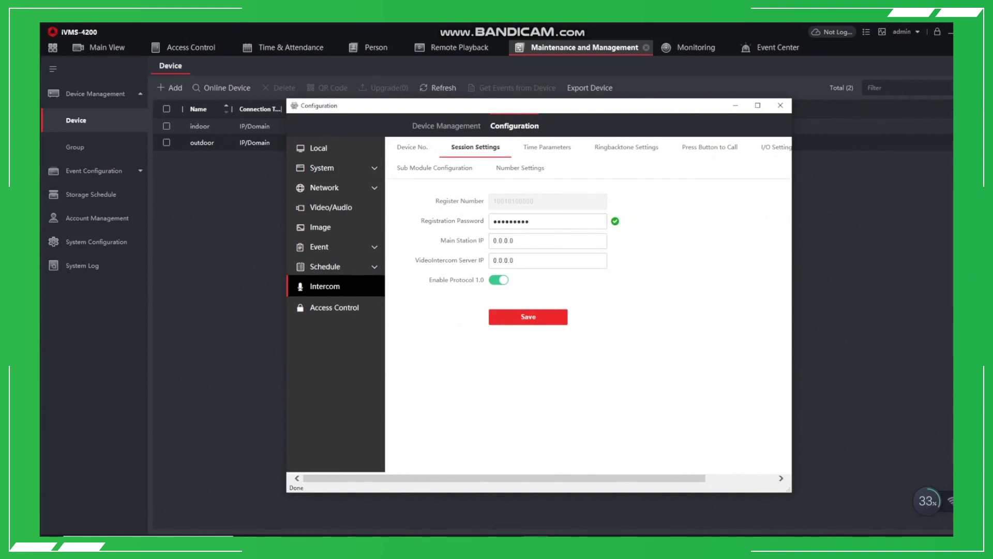
{"action": "left_click", "coordinate": [528, 317]}
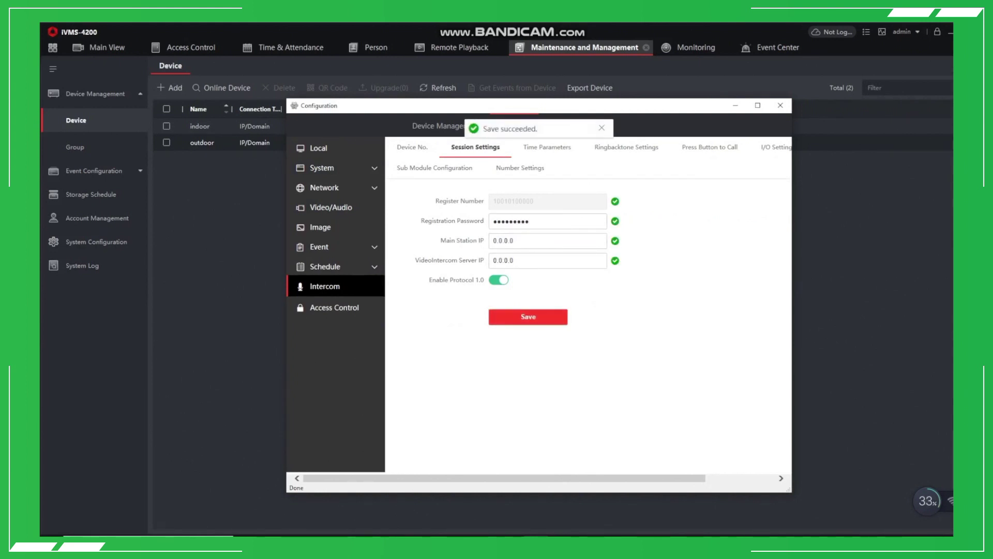
{"action": "left_click", "coordinate": [437, 126]}
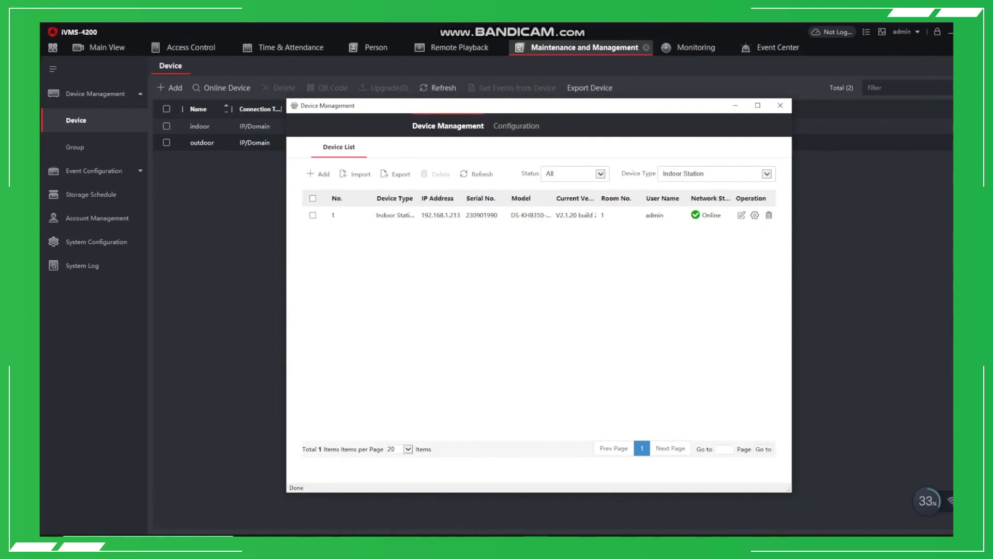
Tick the indoor station 192.168.1.213 row and maximize the Device Management window
{"action": "left_click", "coordinate": [313, 214]}
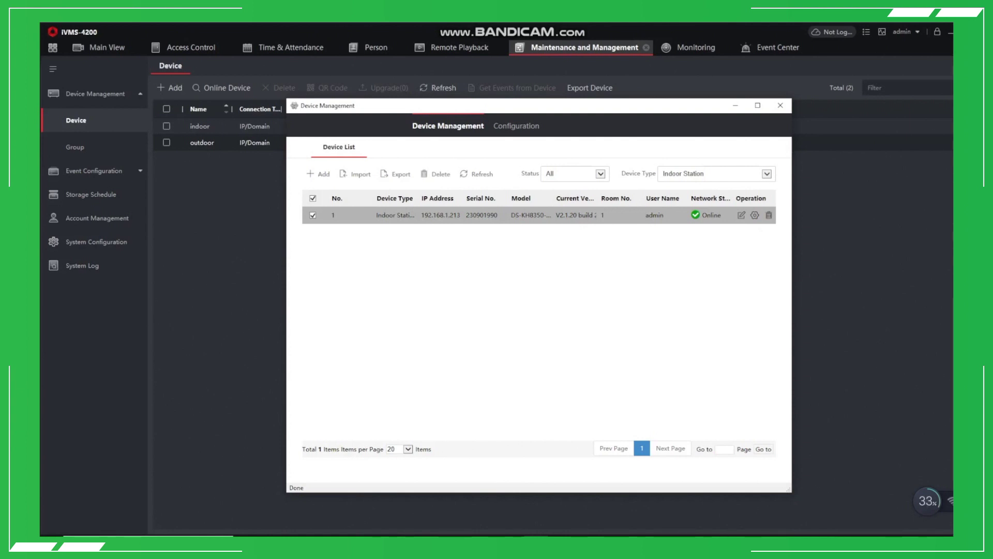
{"action": "left_click", "coordinate": [758, 105]}
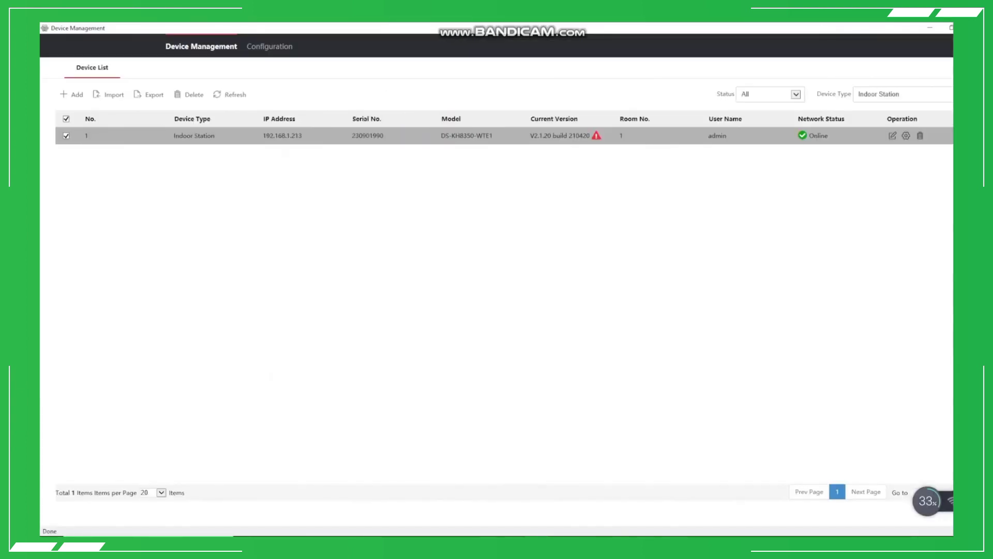